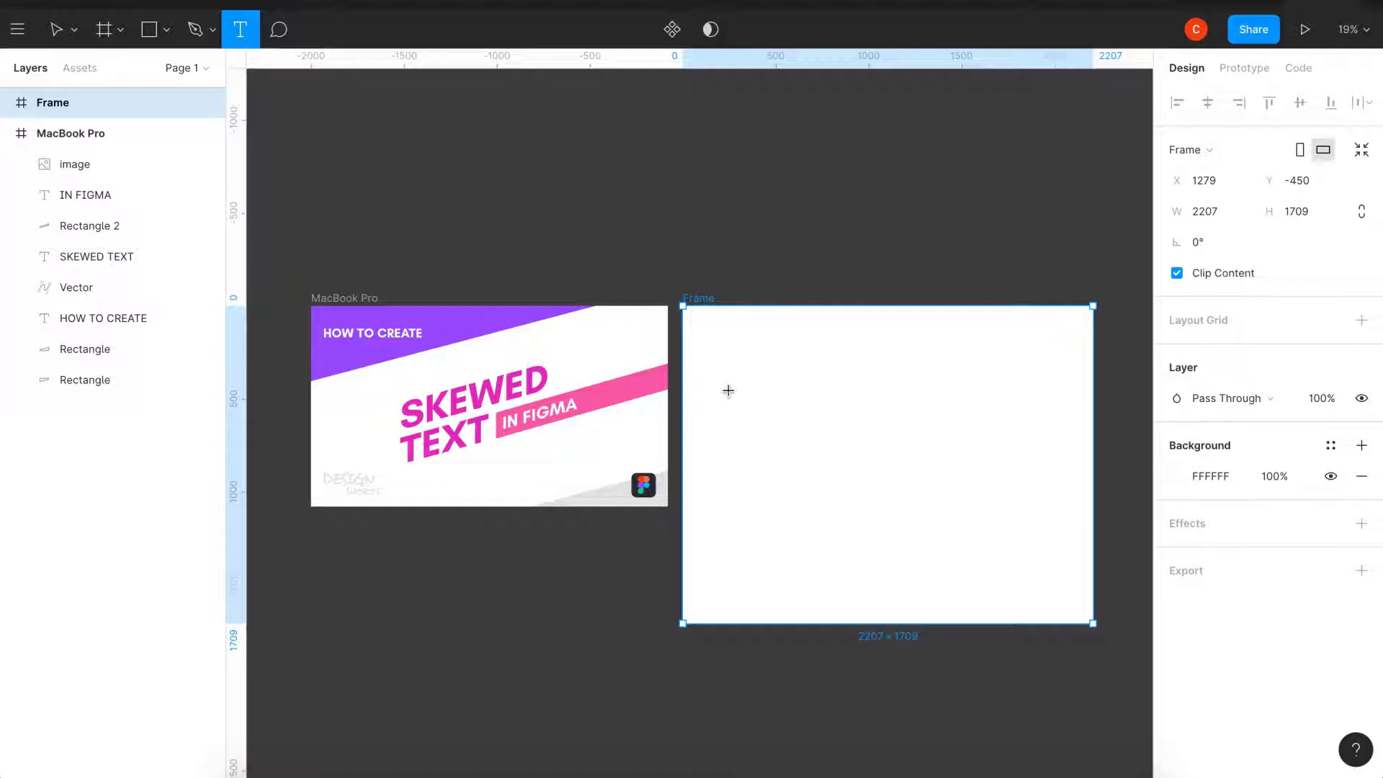
# Add a 'SKEWED TEXT' text layer in the frame, coloured with the thumbnail's purple
pyautogui.click(728, 395)
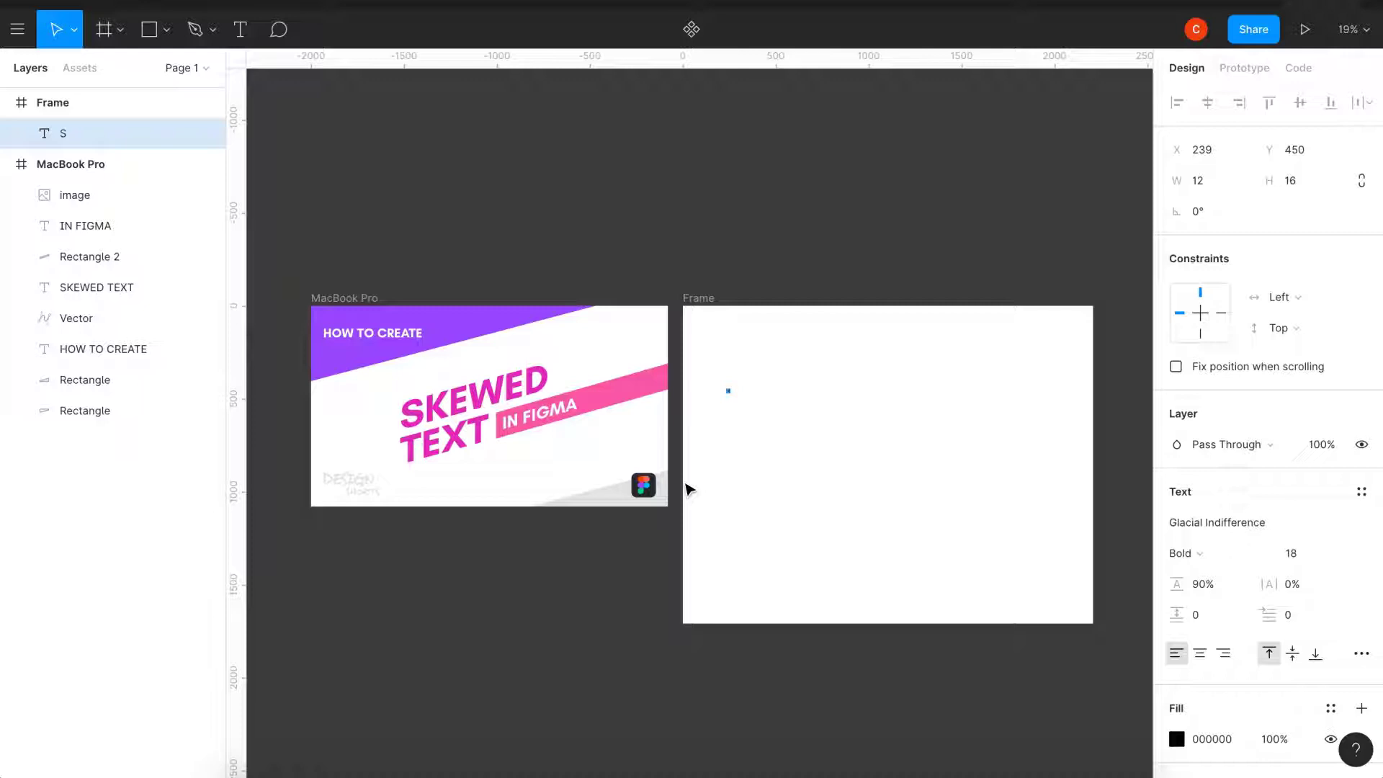
pyautogui.write('SKEWED')
pyautogui.write(' TEXT')
pyautogui.press('Escape')
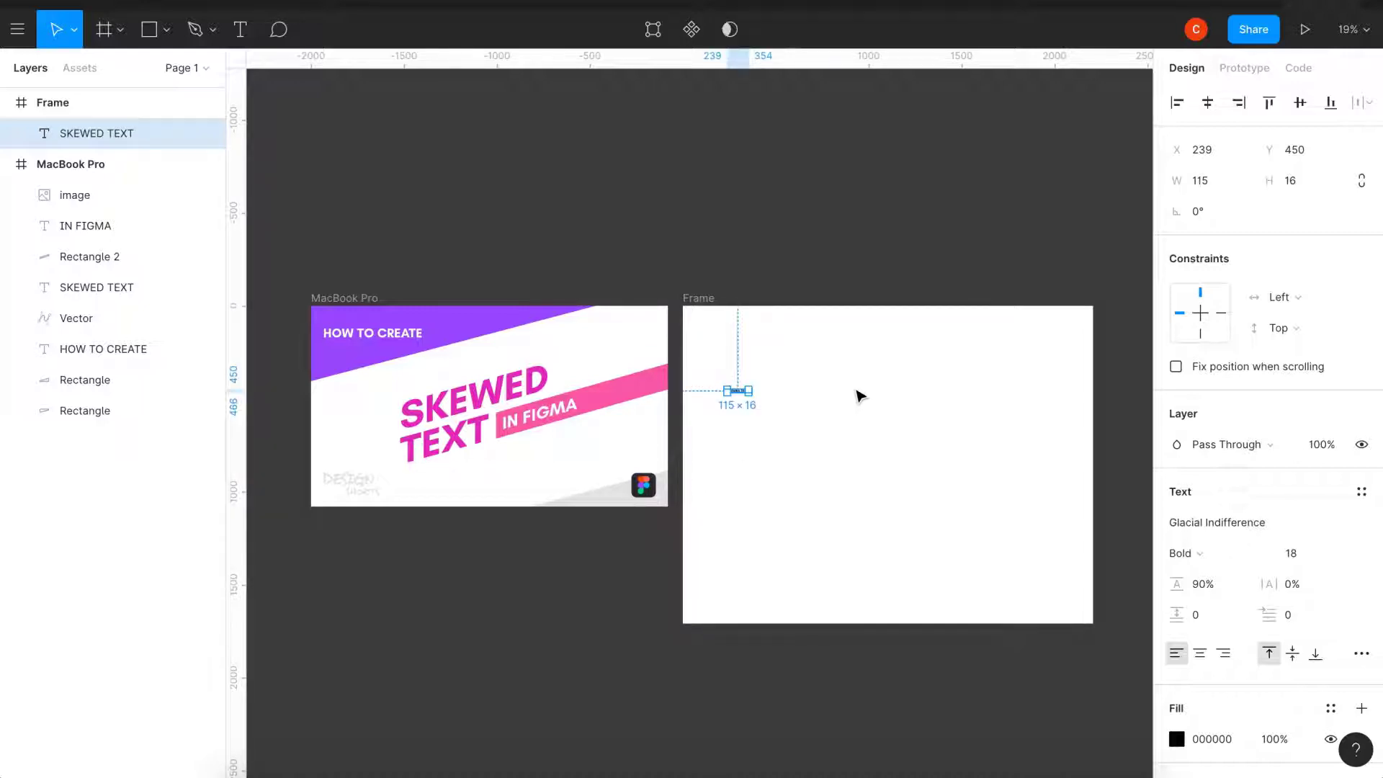
pyautogui.press('i')
pyautogui.click(486, 325)
# Set the text's font size to 100 and centre it in the frame
pyautogui.click(1304, 553)
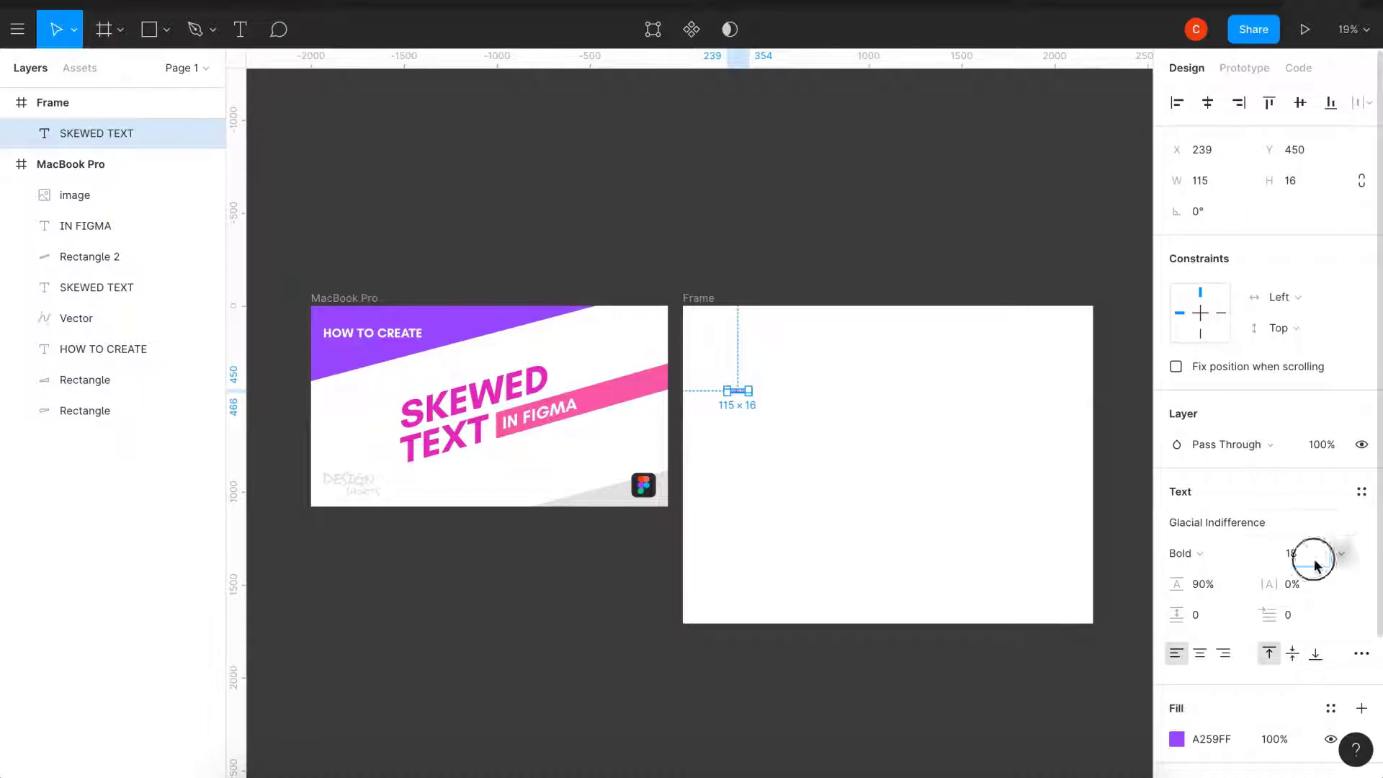
pyautogui.write('100')
pyautogui.press('Return')
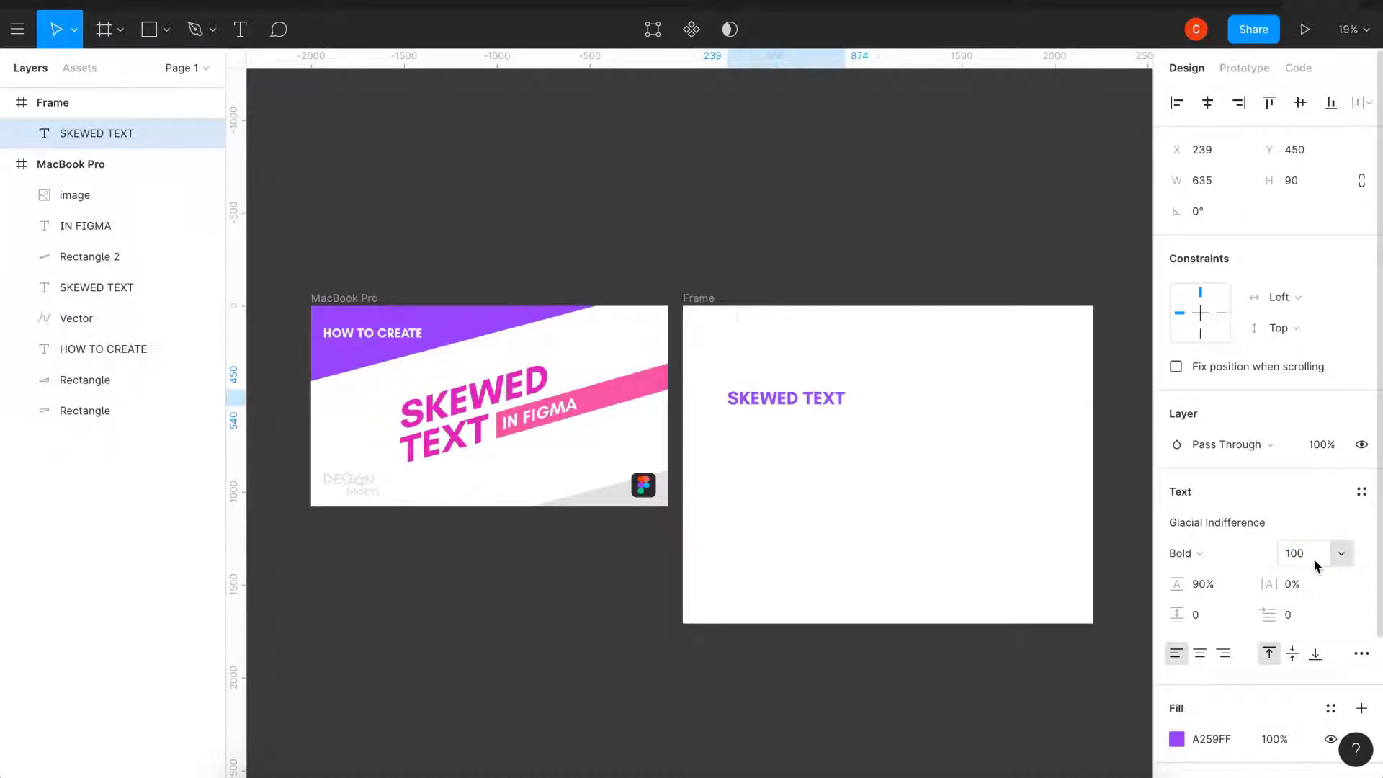
pyautogui.click(817, 401)
pyautogui.moveTo(817, 403); pyautogui.dragTo(892, 437)
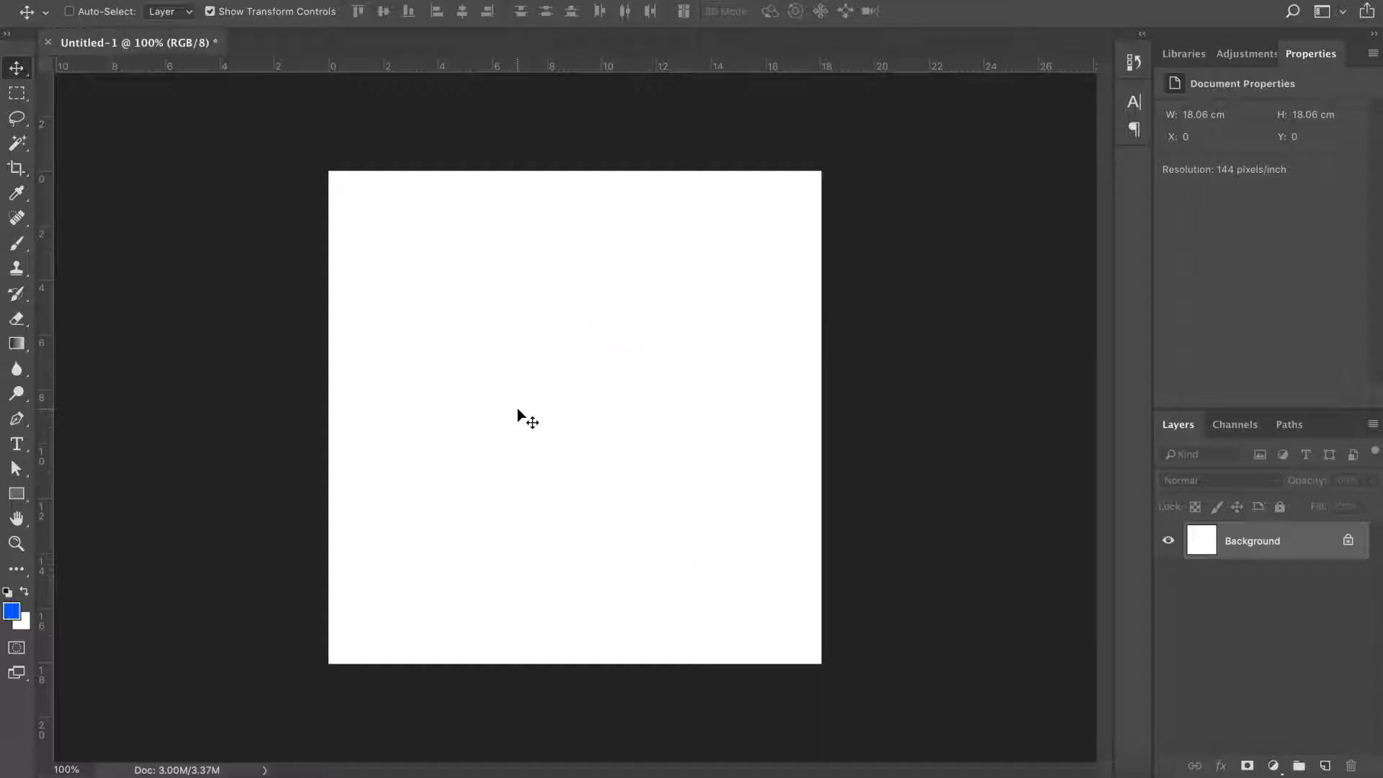
# Create blue 'SKEWED TEXT' in Photoshop and scale it up with Free Transform
pyautogui.press('t')
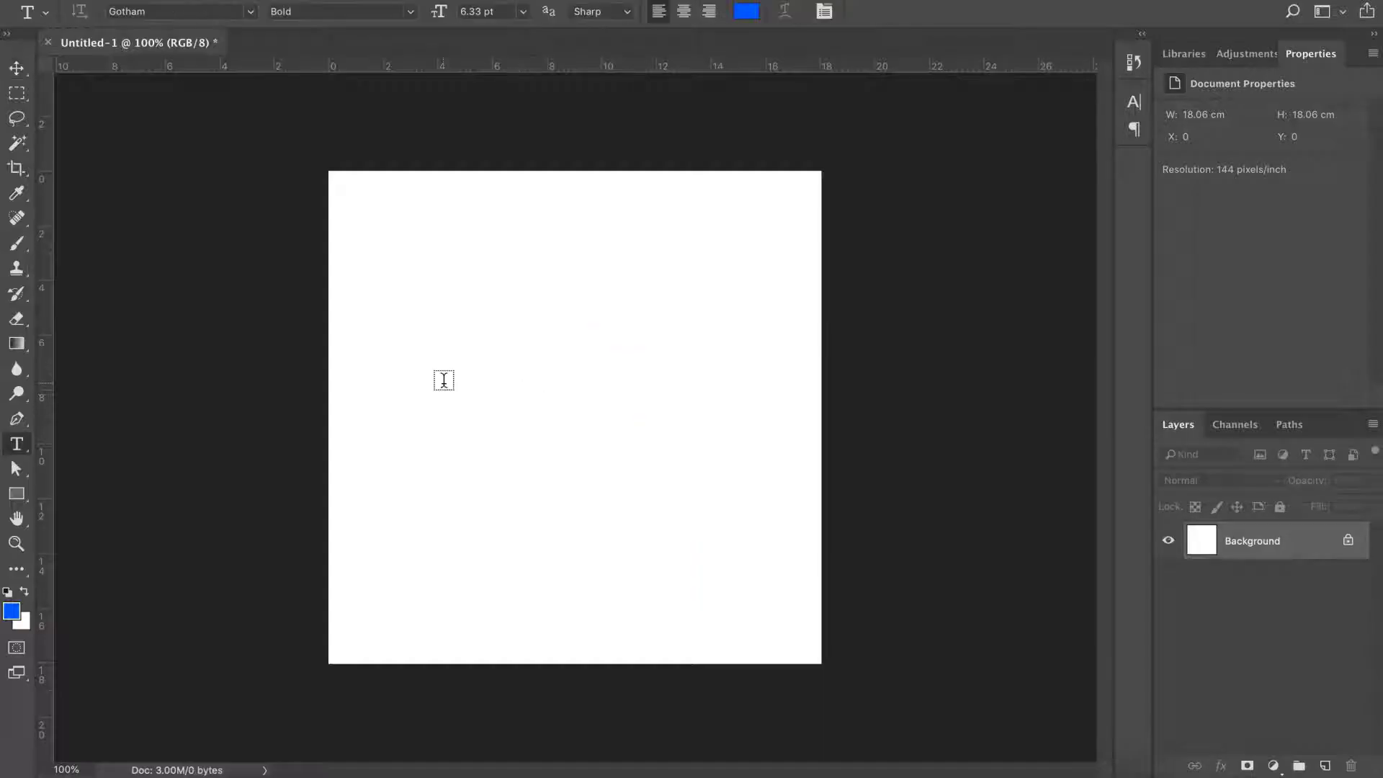
pyautogui.click(417, 369)
pyautogui.write('ANSWER TEXT')
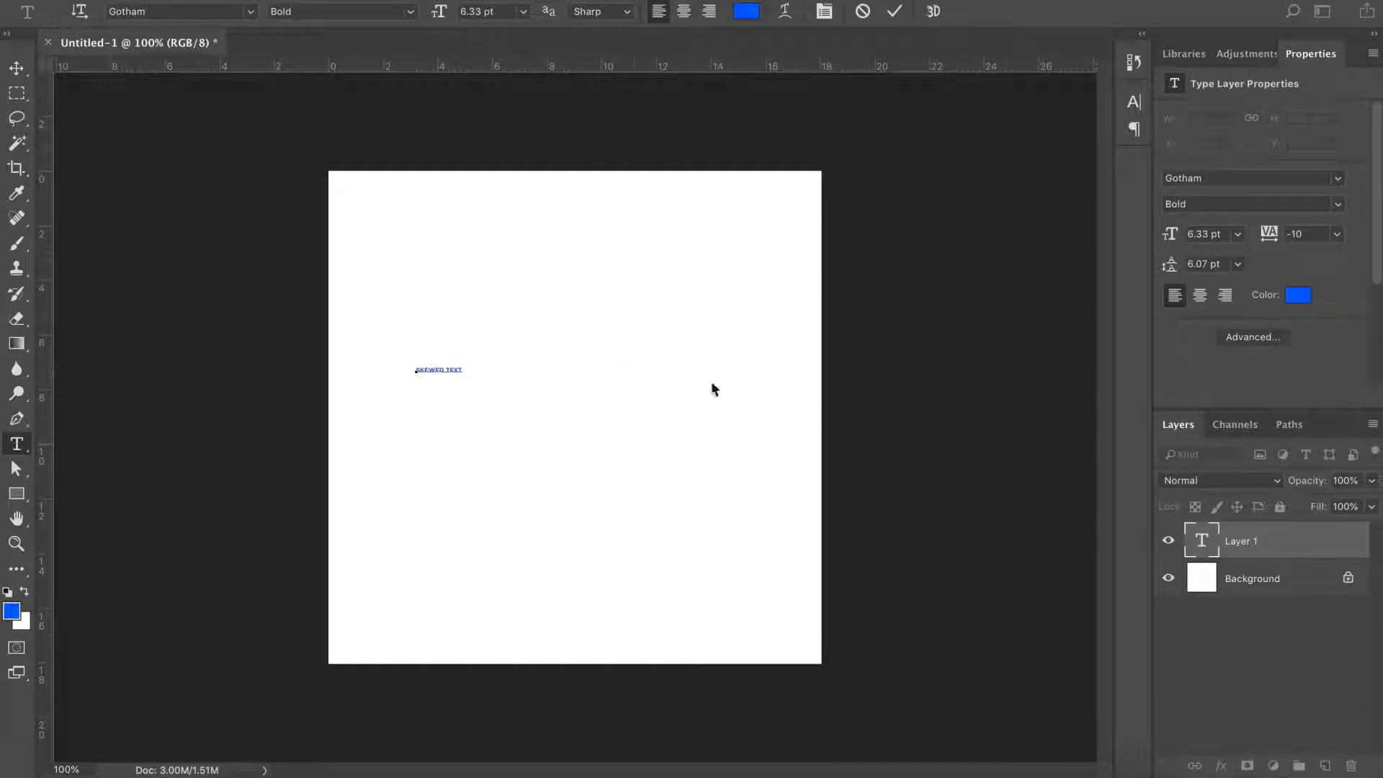
pyautogui.click(17, 69)
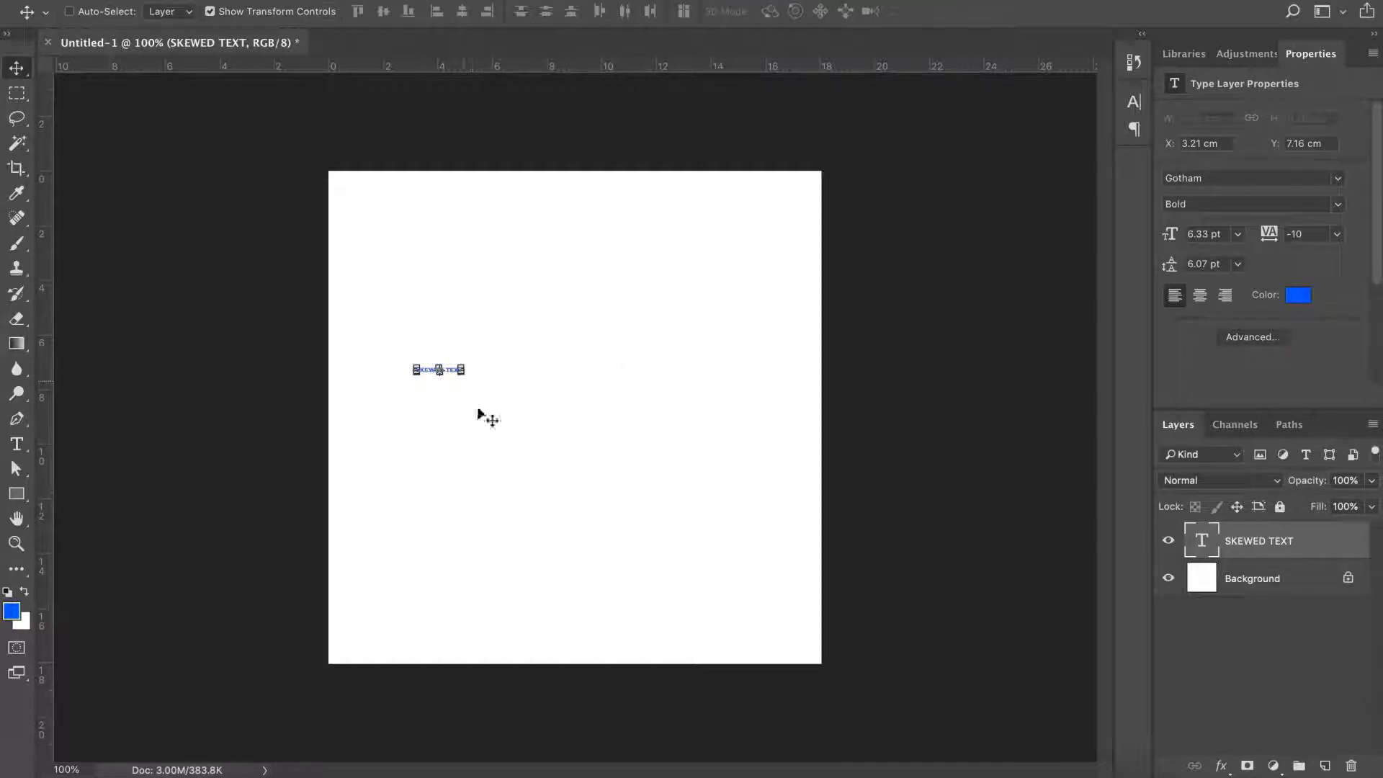
pyautogui.moveTo(465, 373); pyautogui.dragTo(828, 562)
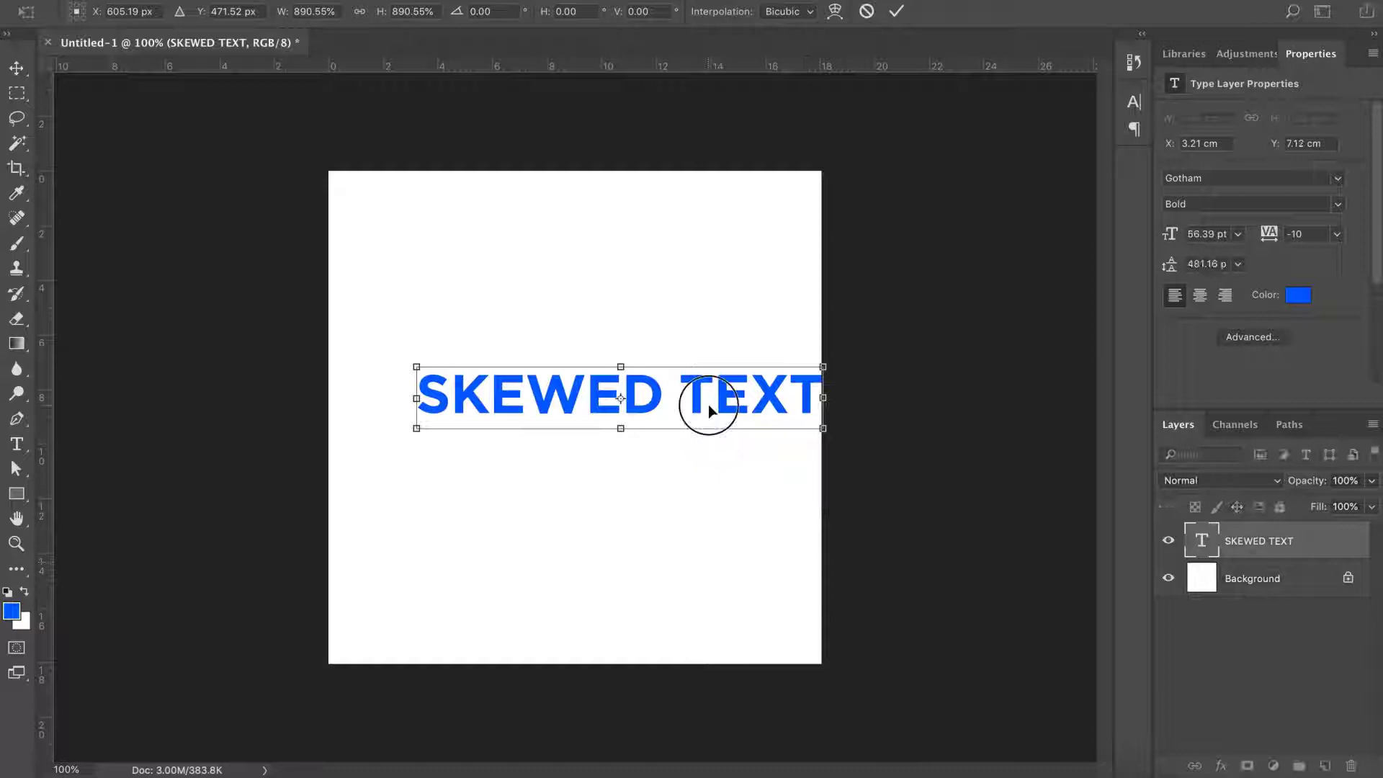
pyautogui.moveTo(708, 404); pyautogui.dragTo(657, 410)
pyautogui.press('Return')
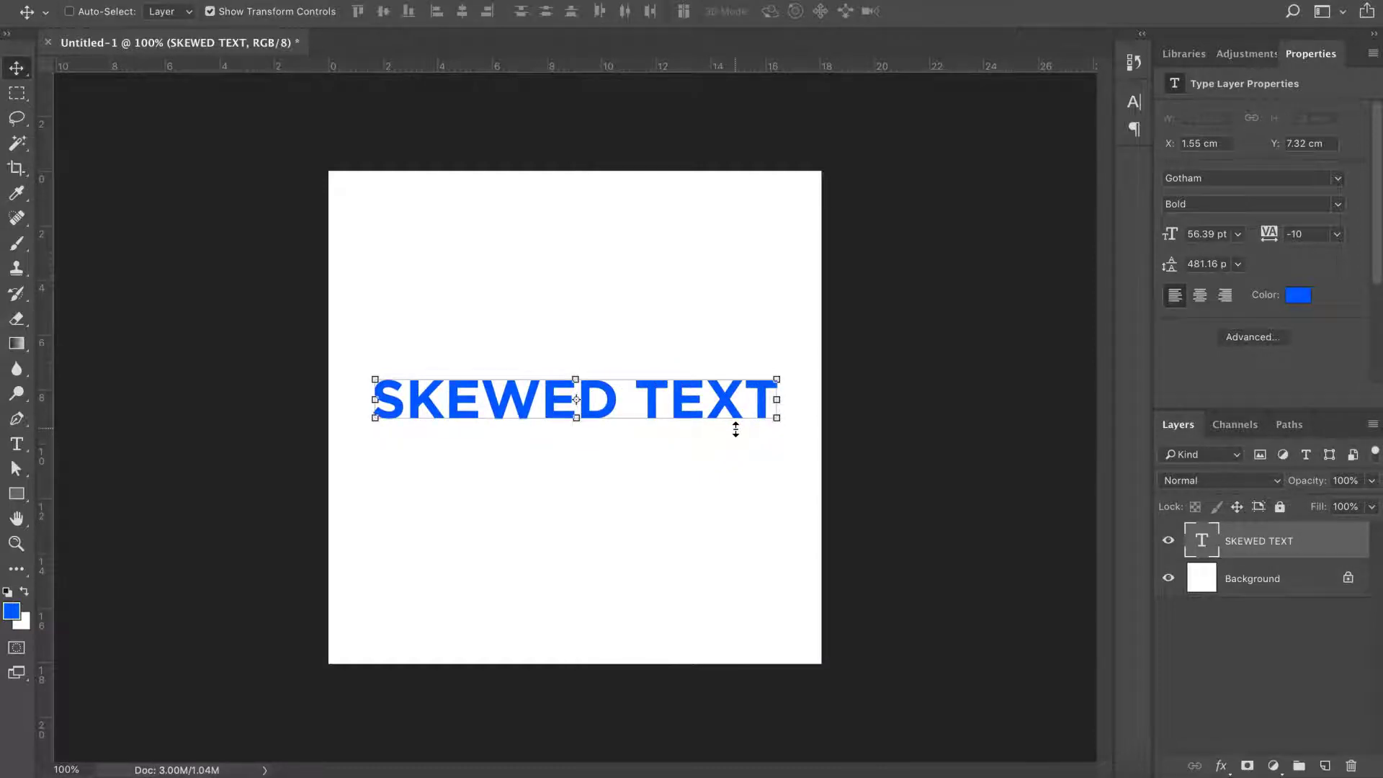
# Skew the text about -9.8° so its right side rises, and commit
pyautogui.moveTo(780, 399); pyautogui.dragTo(775, 348)
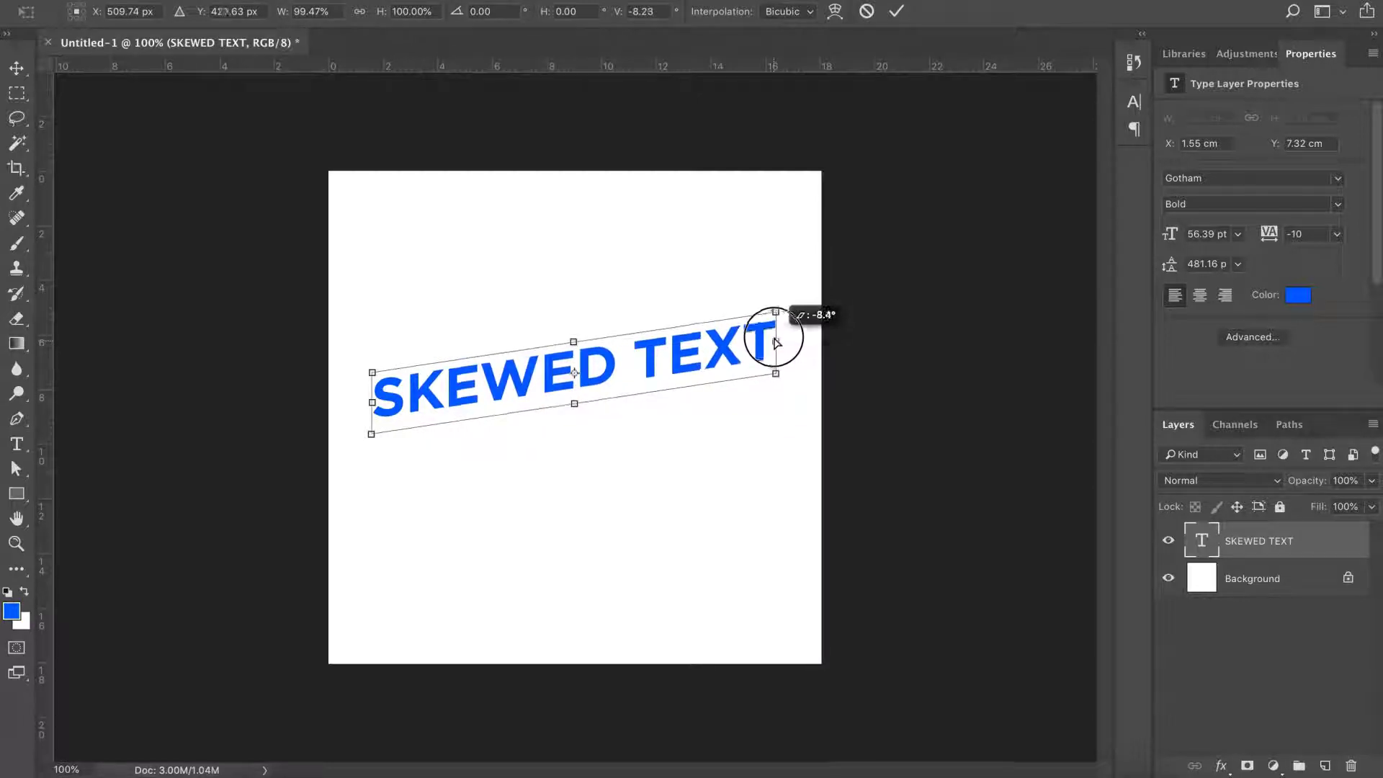
pyautogui.moveTo(776, 348); pyautogui.dragTo(774, 334)
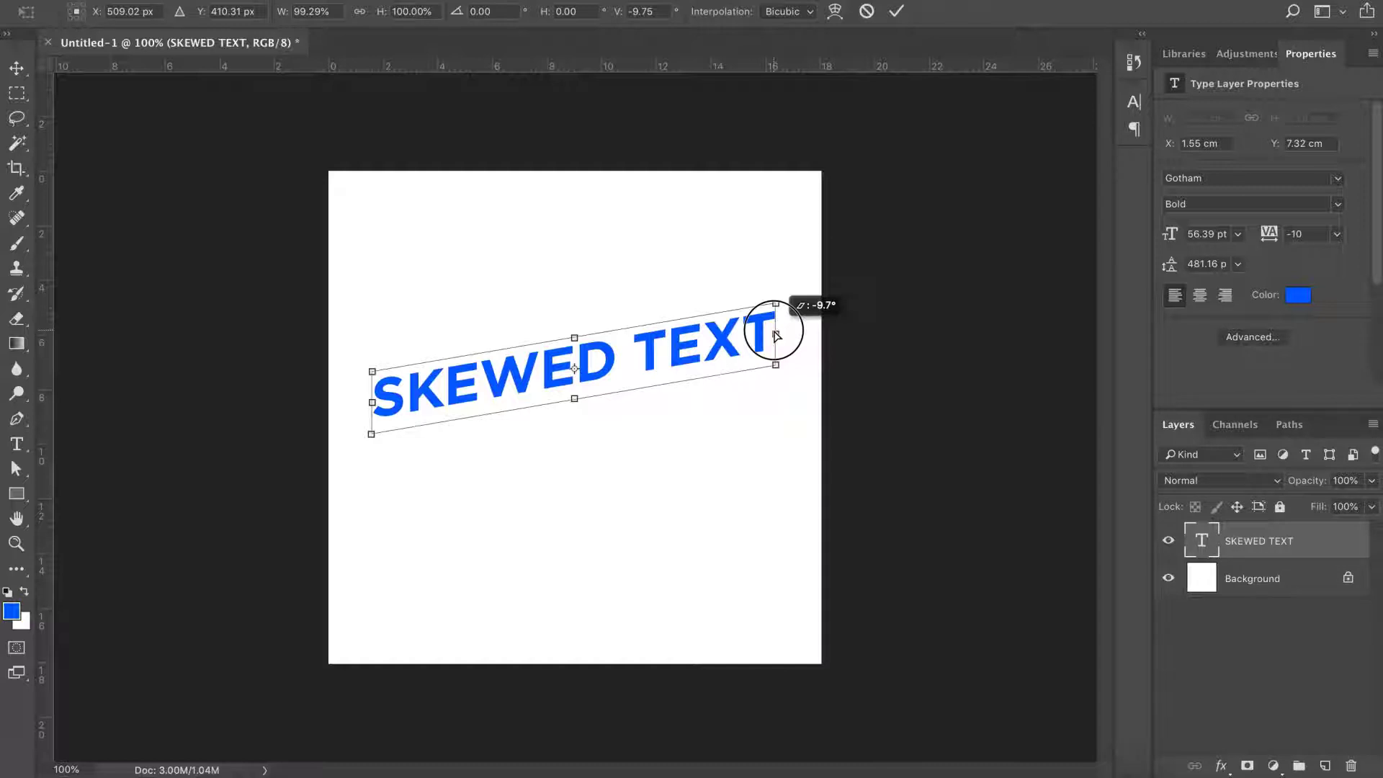
pyautogui.moveTo(775, 335); pyautogui.dragTo(775, 331)
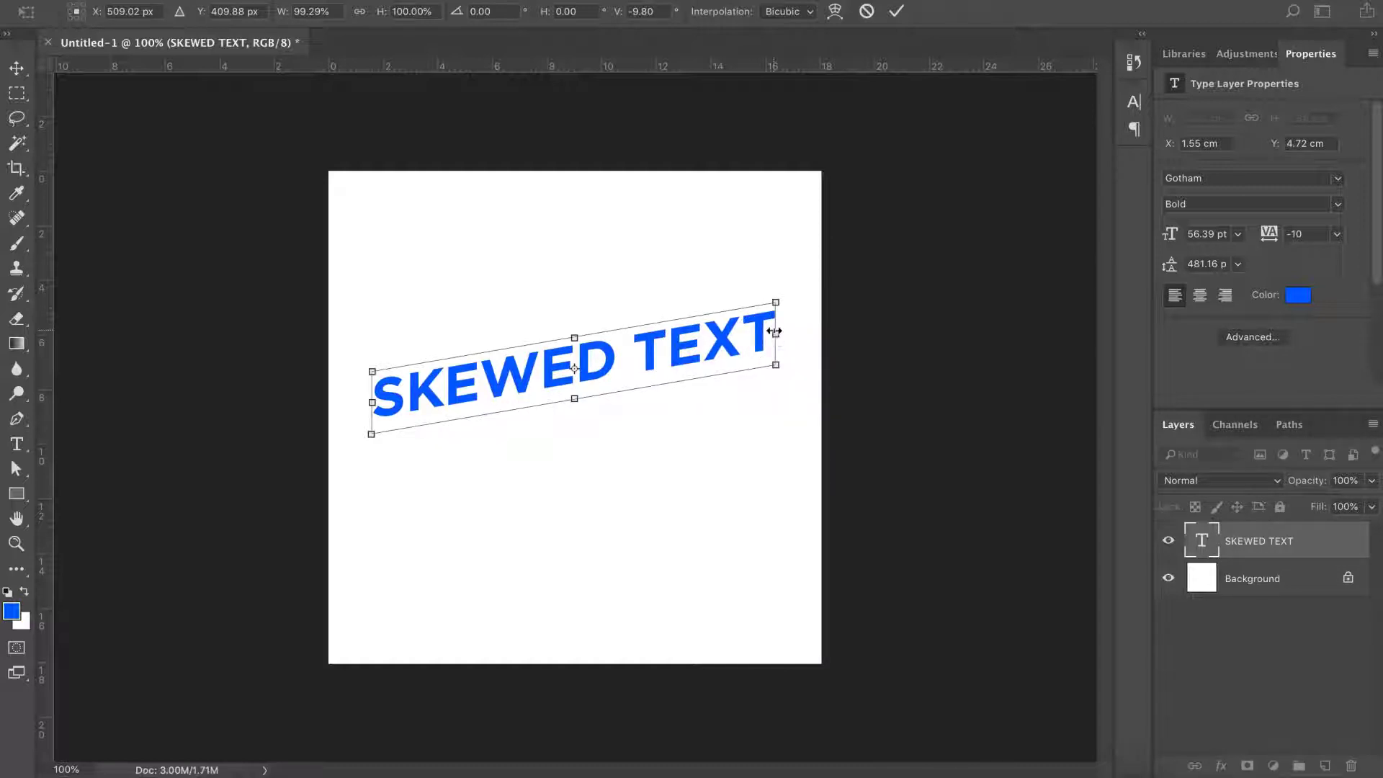
pyautogui.press('Return')
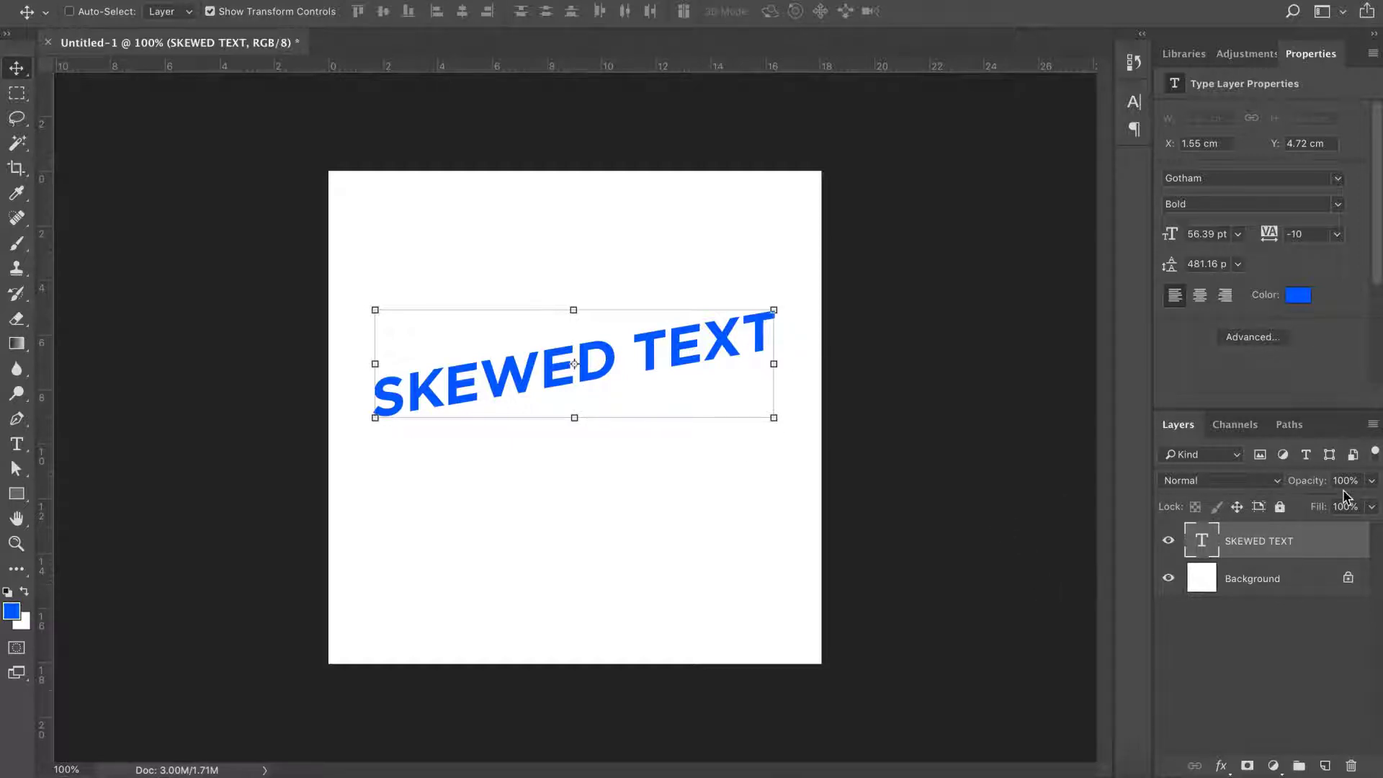
# Use Copy SVG on the SKEWED TEXT layer in the Layers panel
pyautogui.rightClick(1319, 547)
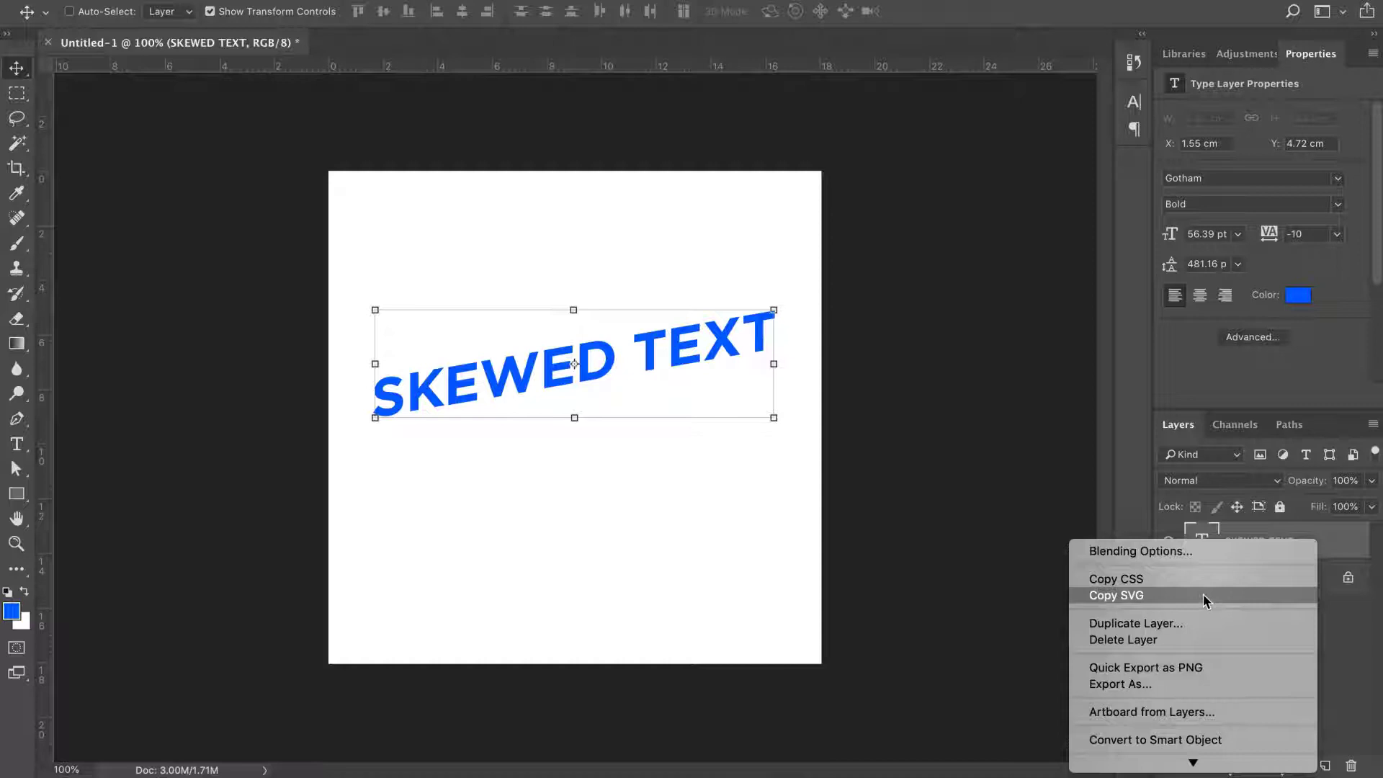
pyautogui.click(1186, 596)
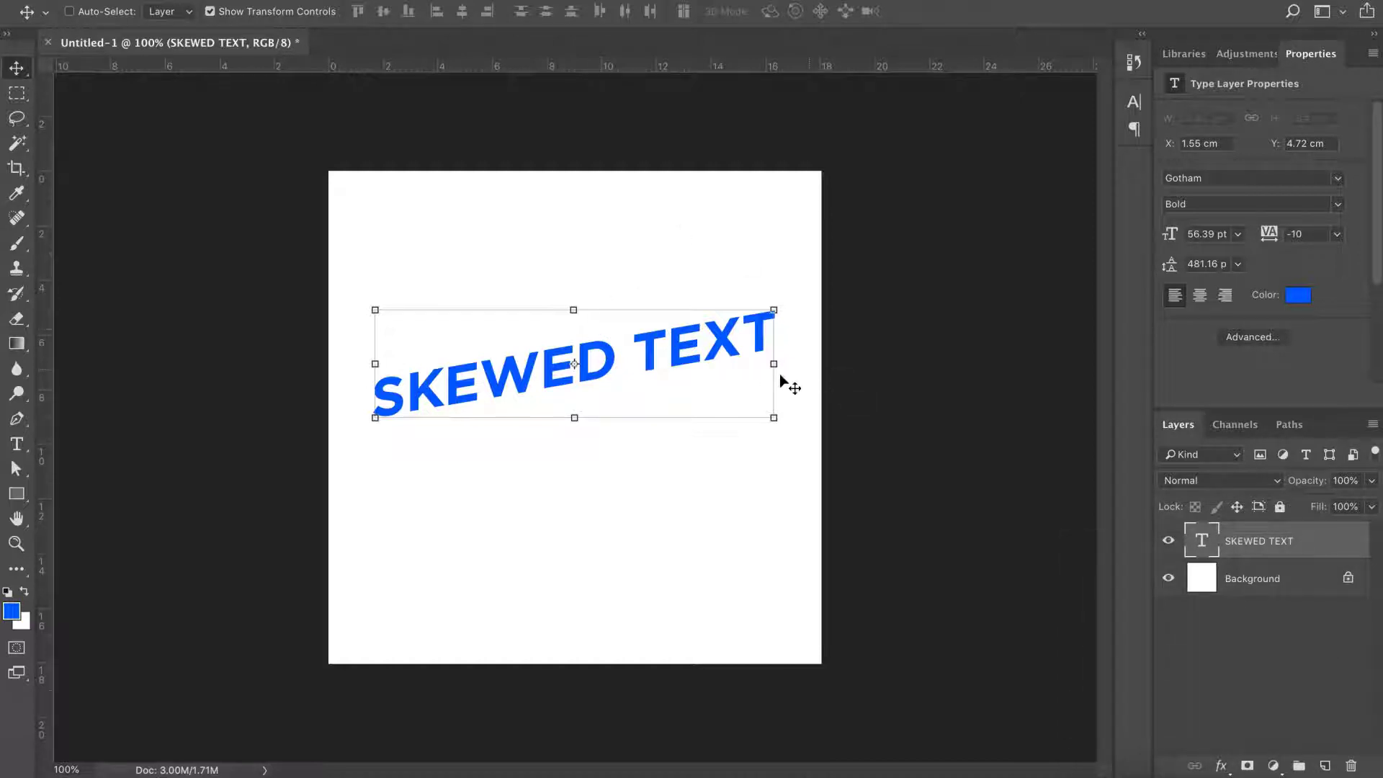
# Paste the copied SVG into the Figma frame
pyautogui.press('super+Tab')
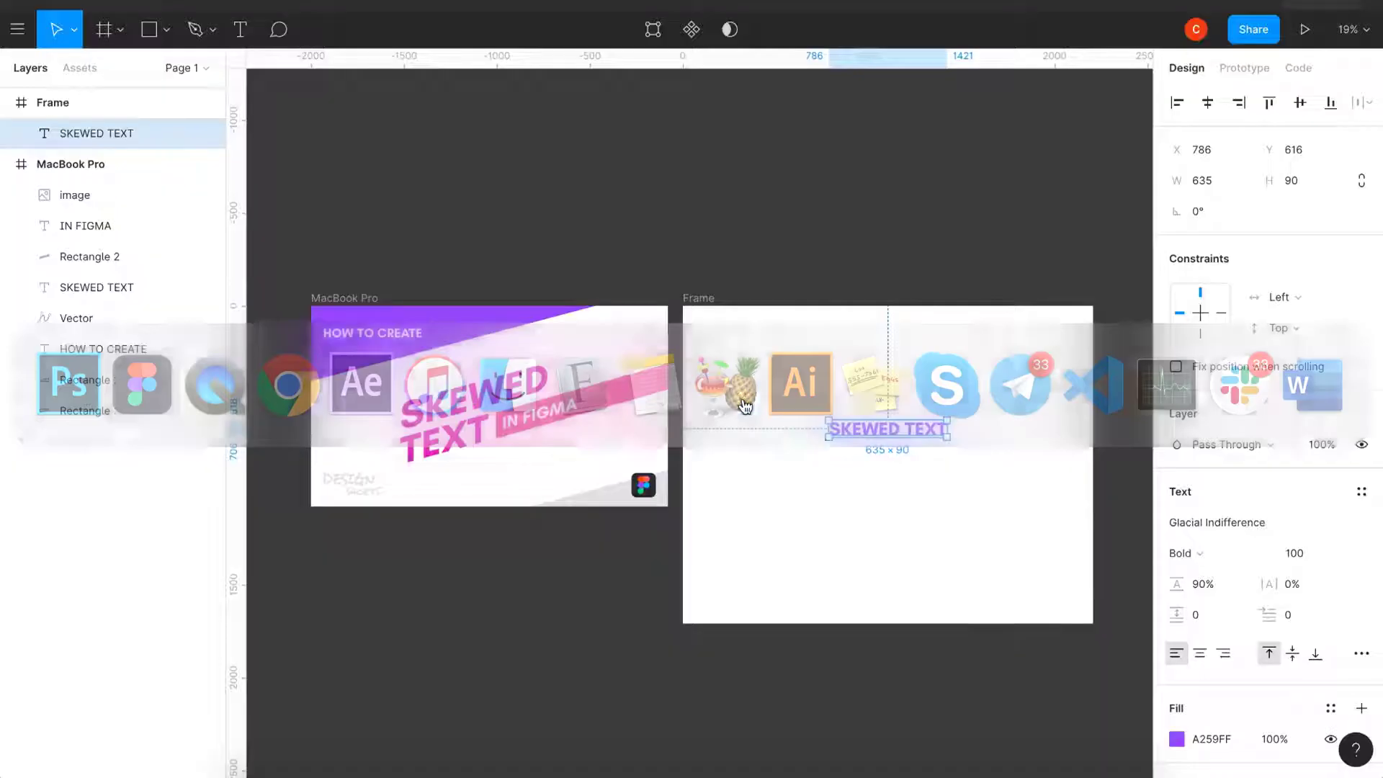
pyautogui.click(852, 494)
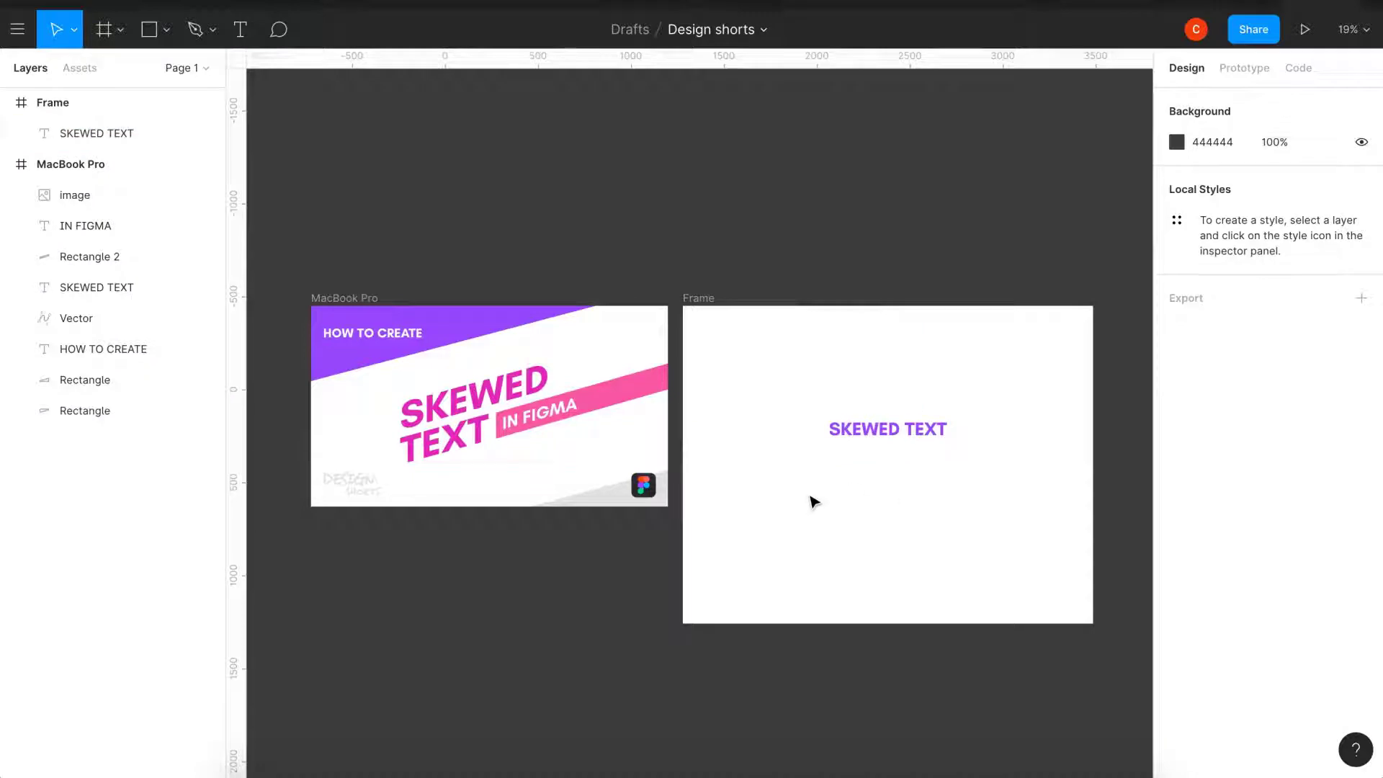
pyautogui.hotkey('ctrl', 'v')
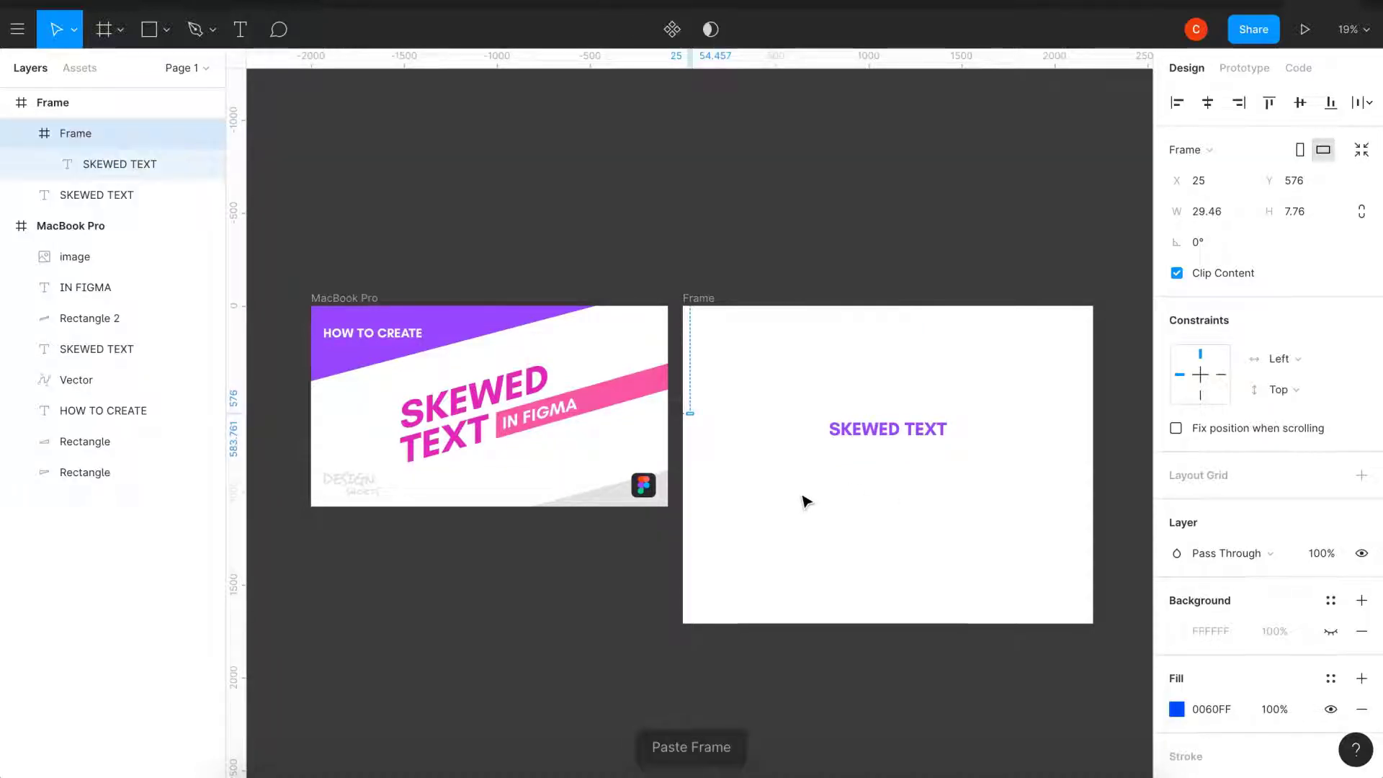
pyautogui.moveTo(119, 164)
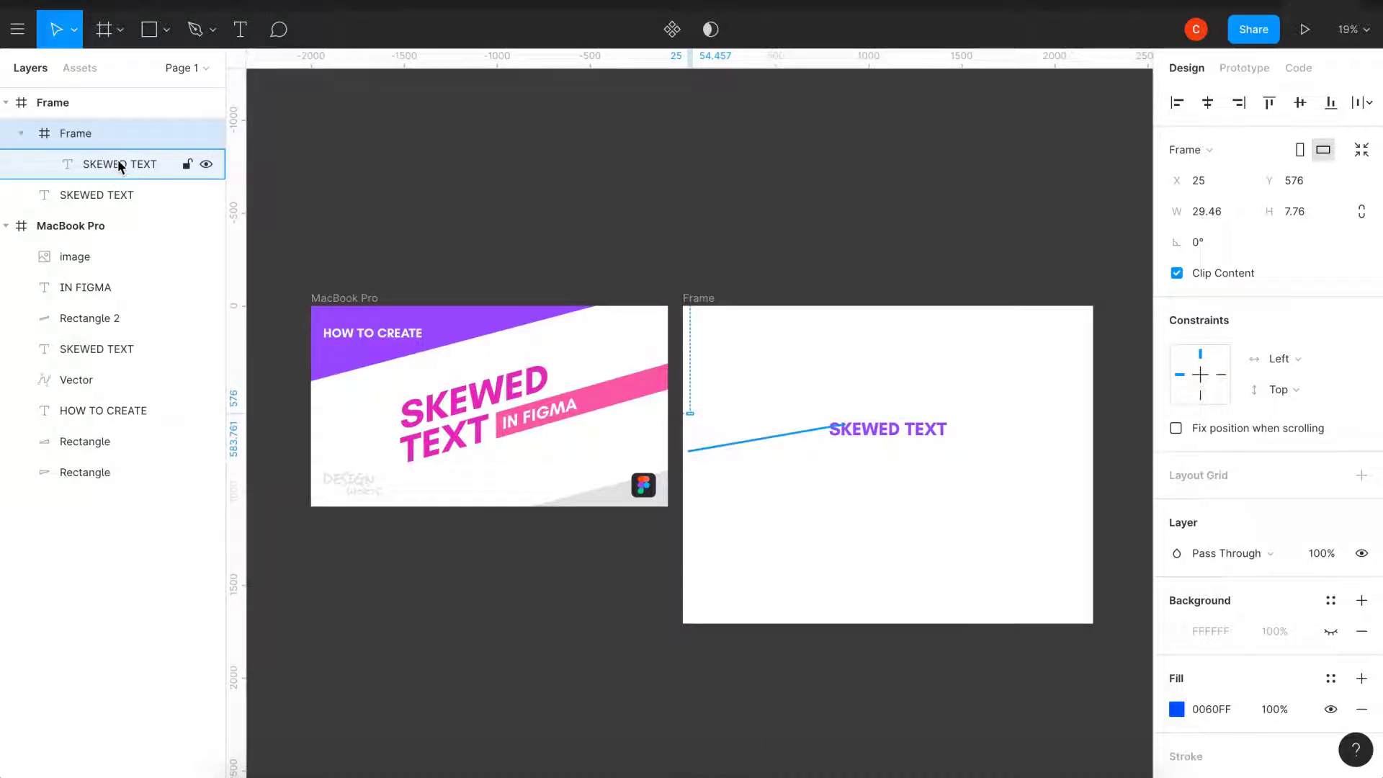
# Pull the skewed text out of its wrapper frame, delete the frame, and place the text below the purple heading
pyautogui.click(117, 160)
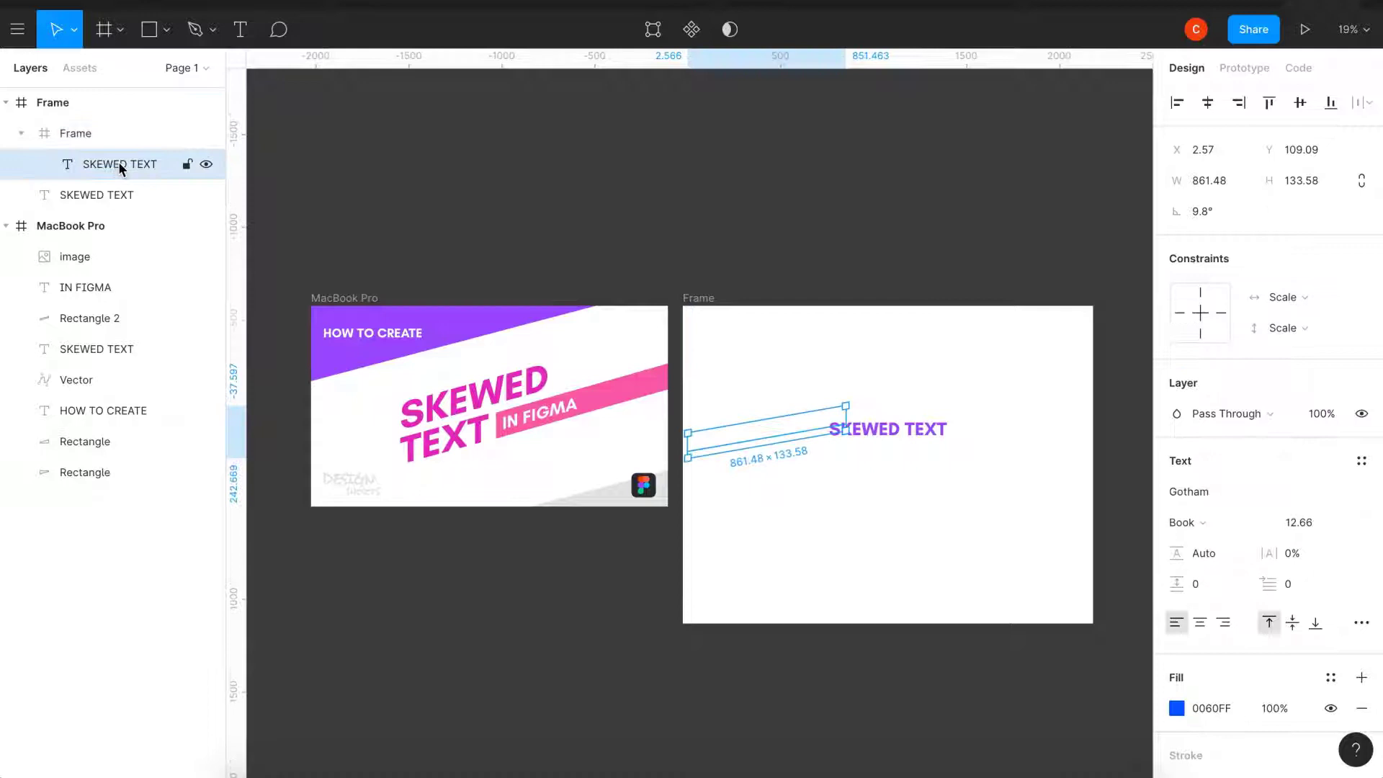
pyautogui.moveTo(118, 164); pyautogui.dragTo(67, 124)
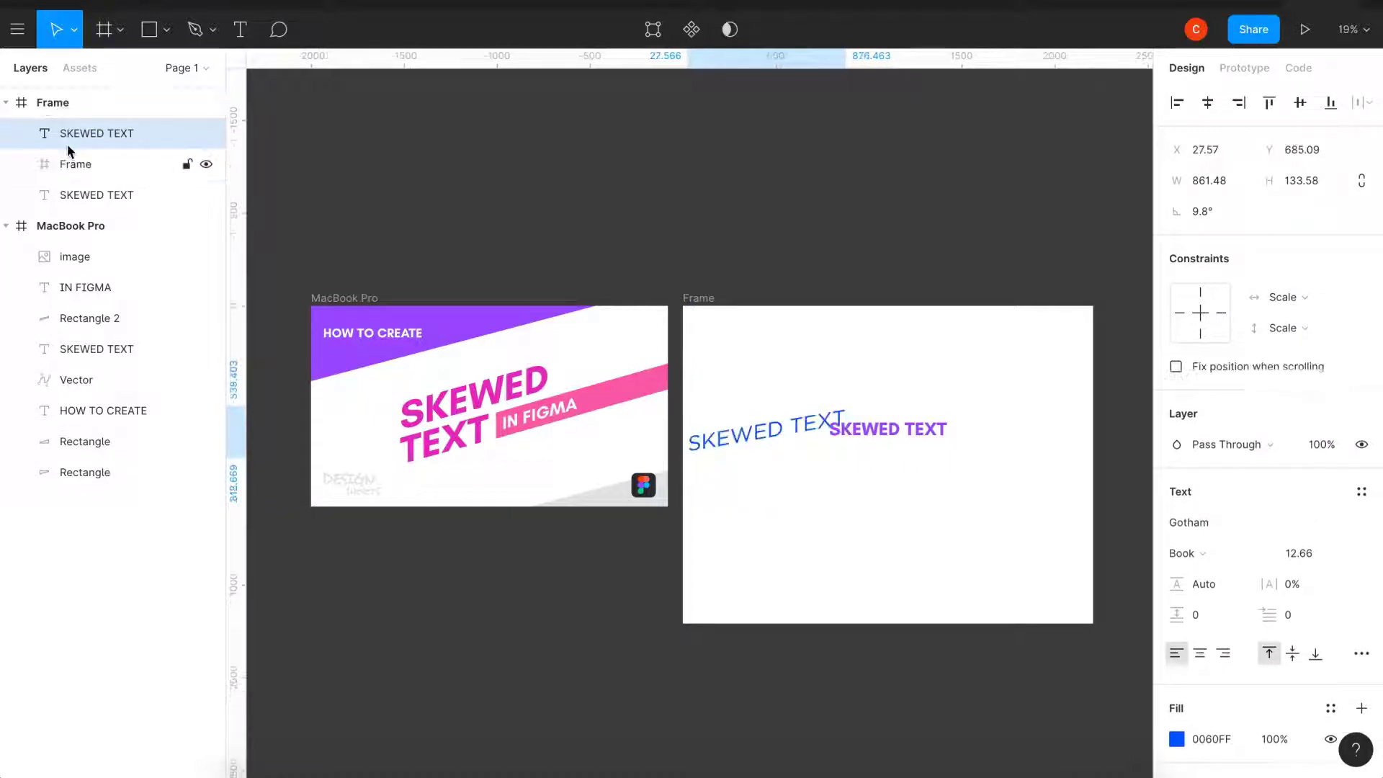
pyautogui.click(76, 164)
pyautogui.press('Delete')
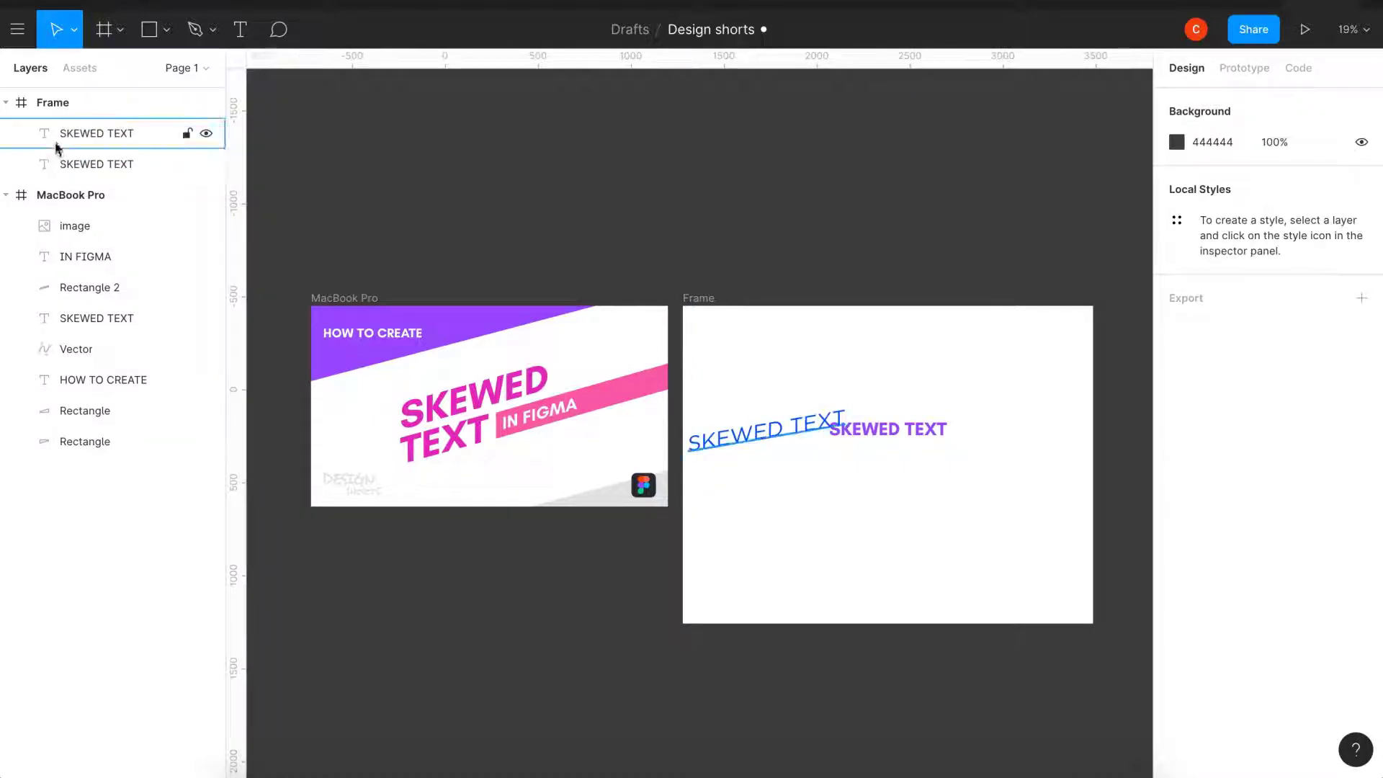
pyautogui.click(96, 134)
pyautogui.moveTo(756, 438); pyautogui.dragTo(845, 540)
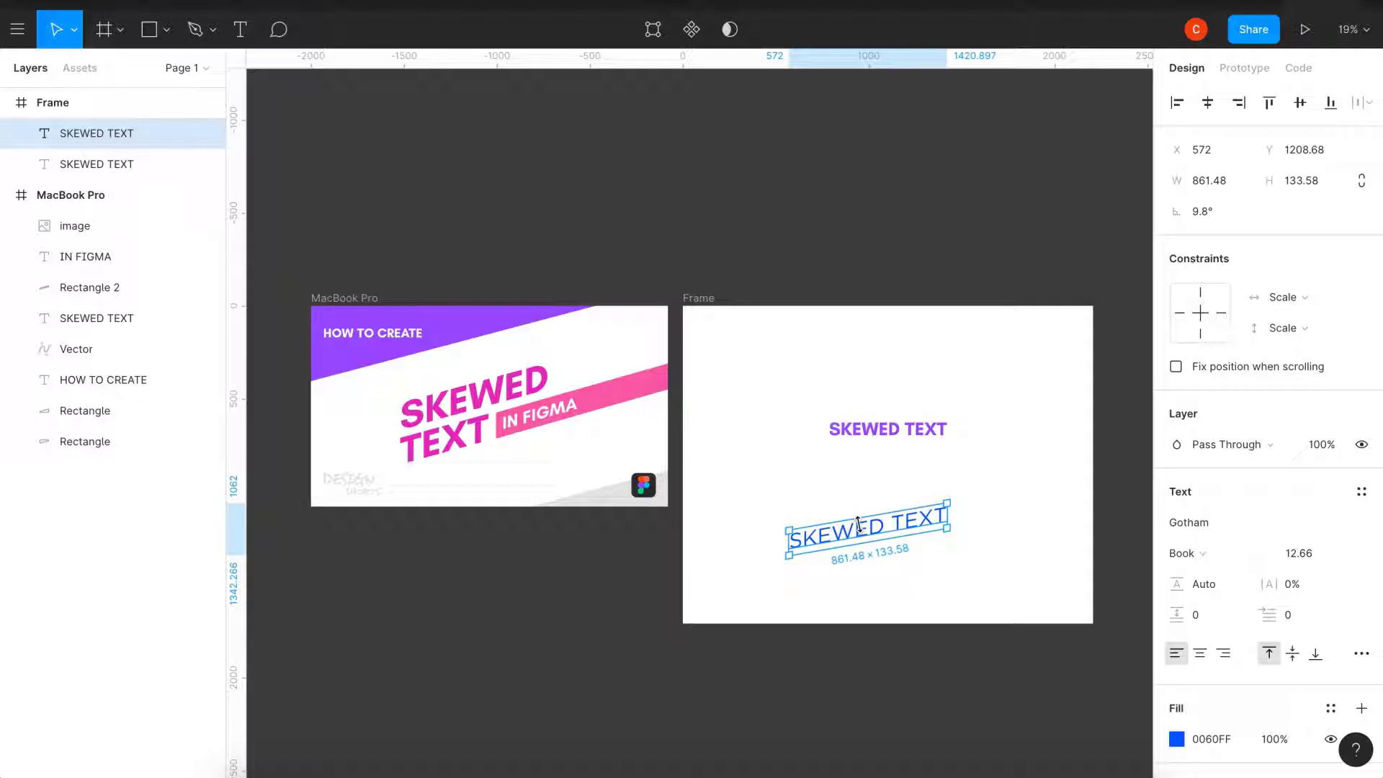
pyautogui.scroll(5, 894, 523)
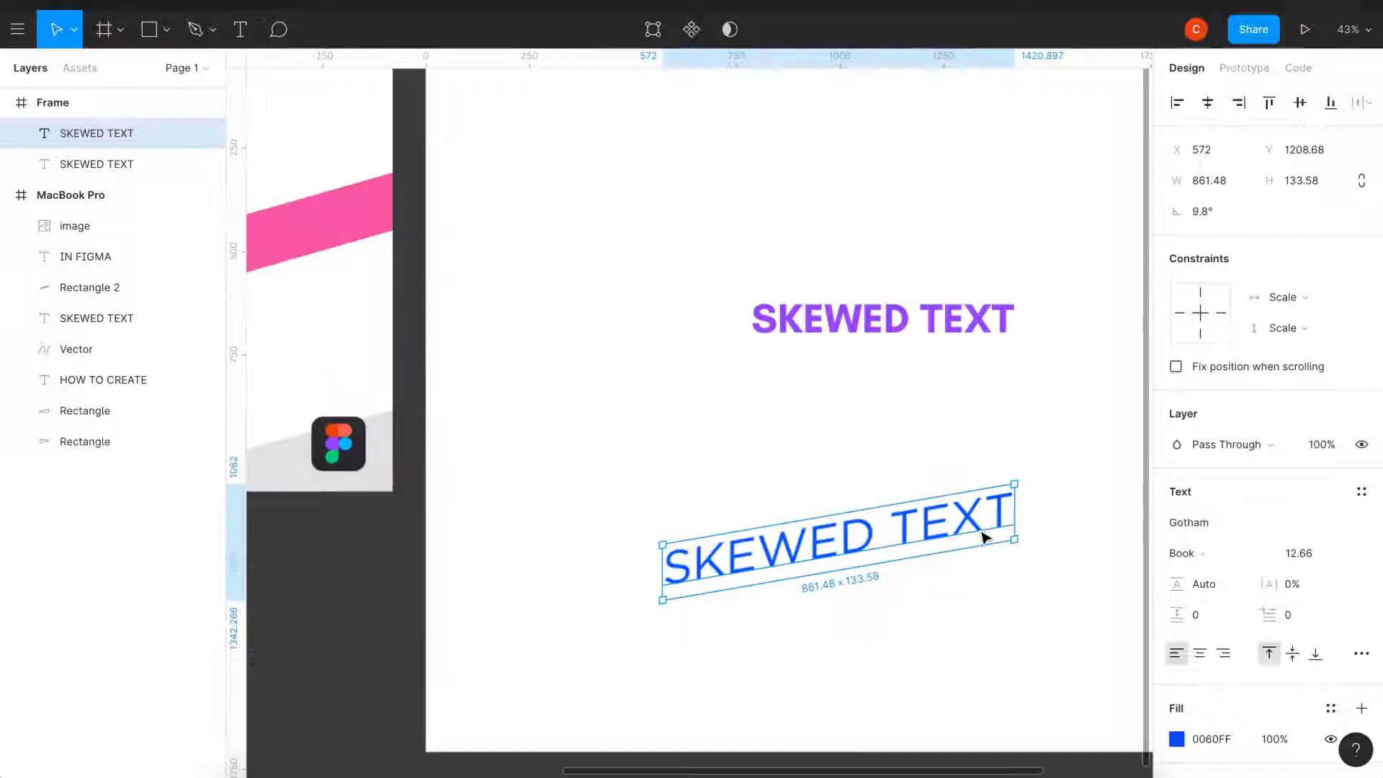
pyautogui.scroll(-3, 984, 541)
pyautogui.scroll(-2, 734, 551)
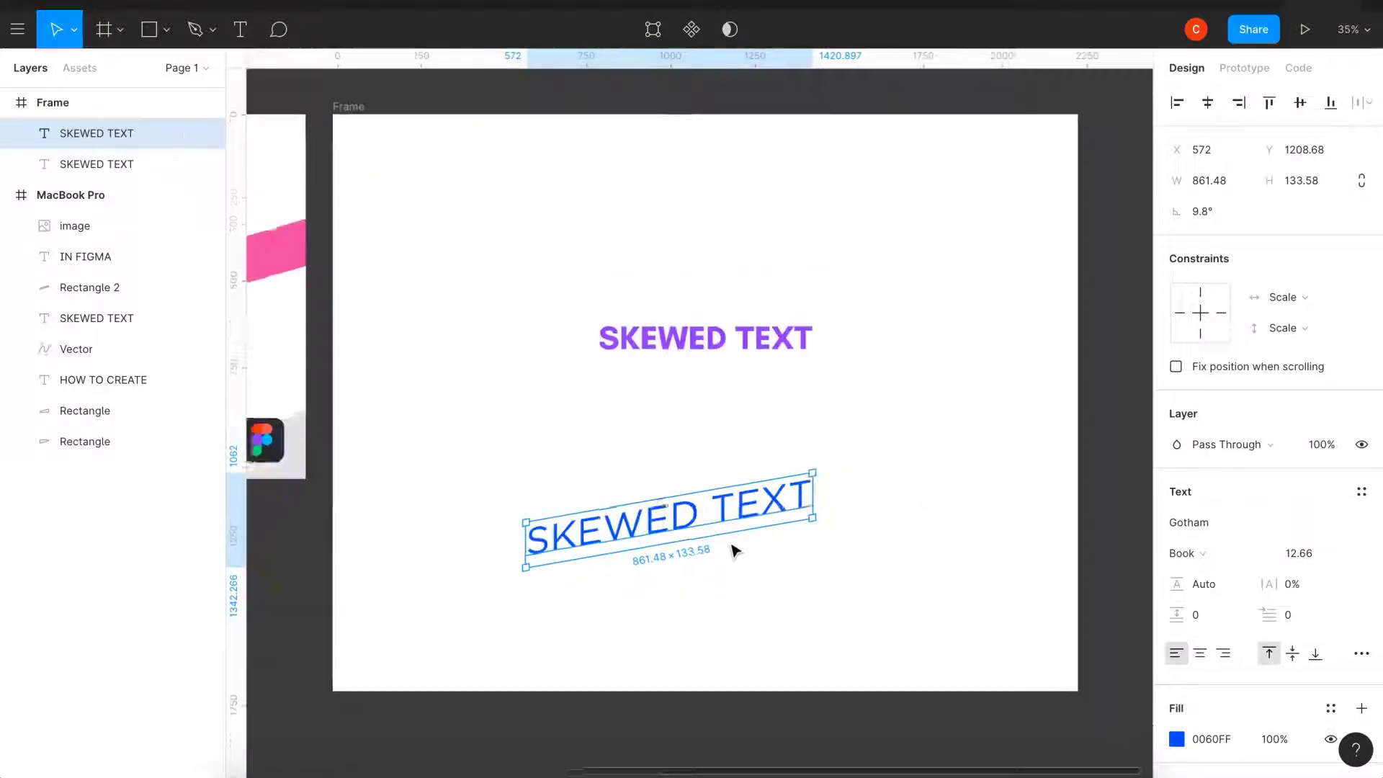